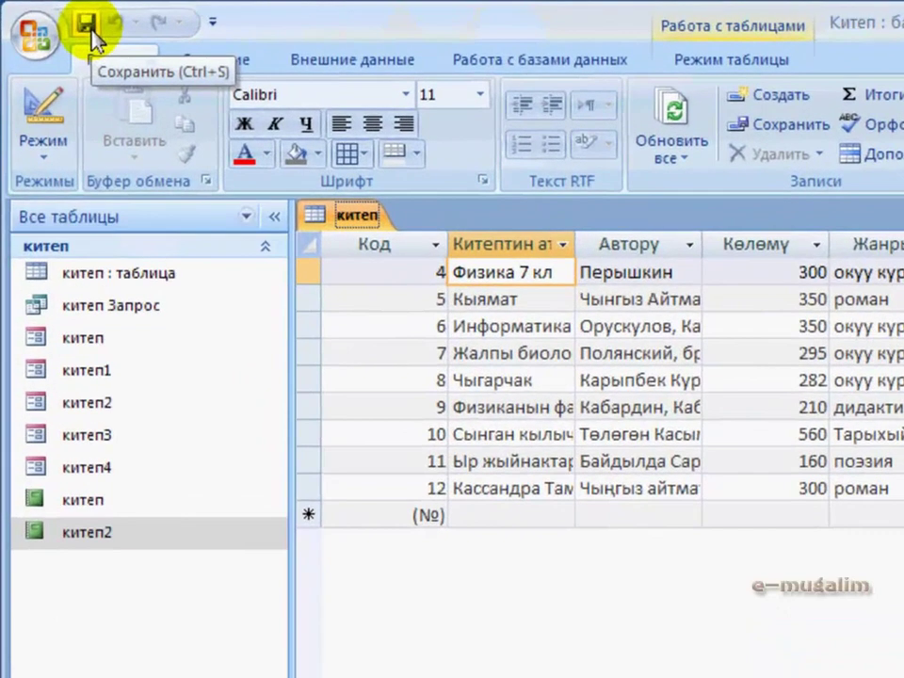
Open the Access options and check which default file formats are offered for new databases, keeping Access 2007.
left_click(34, 36)
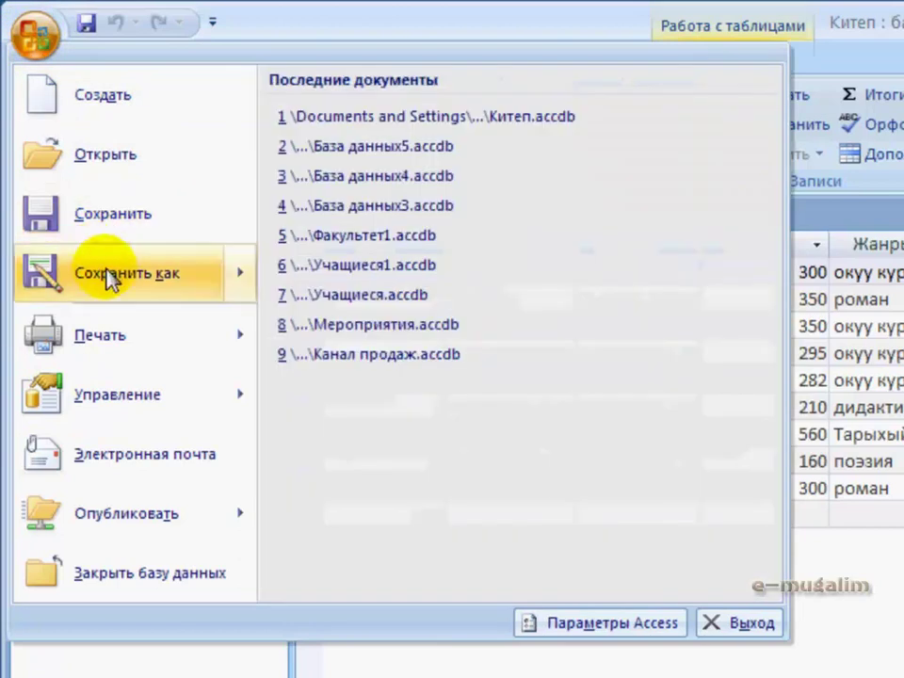
mouse_move(113, 284)
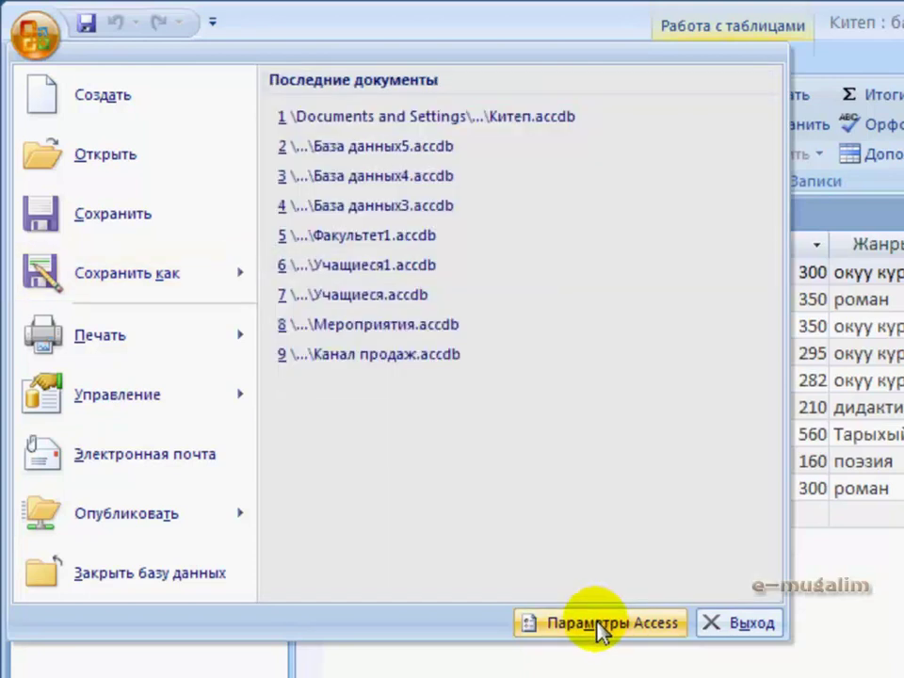
left_click(599, 626)
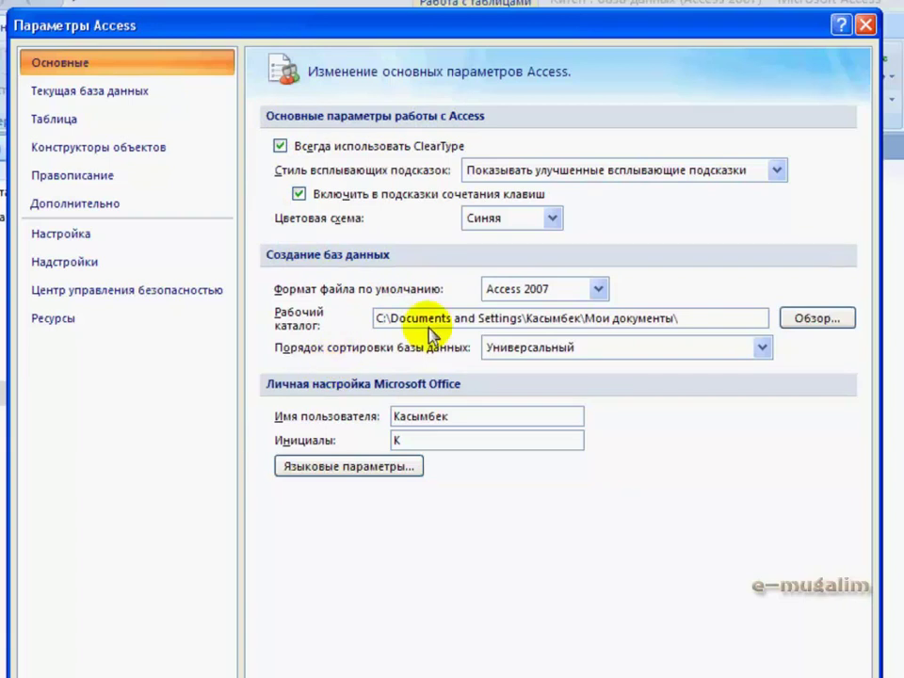
left_click(593, 291)
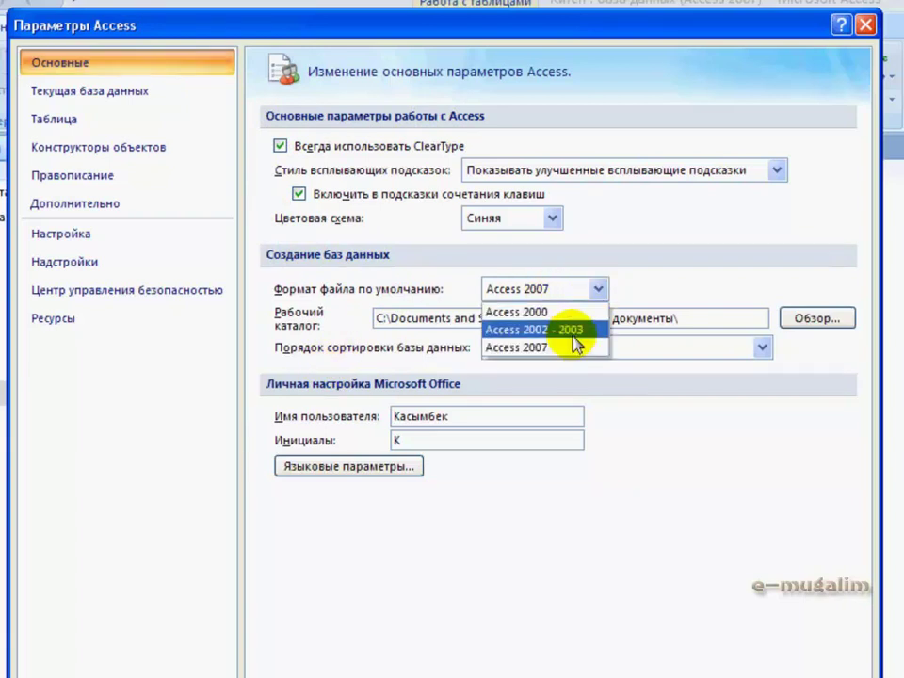
left_click(599, 292)
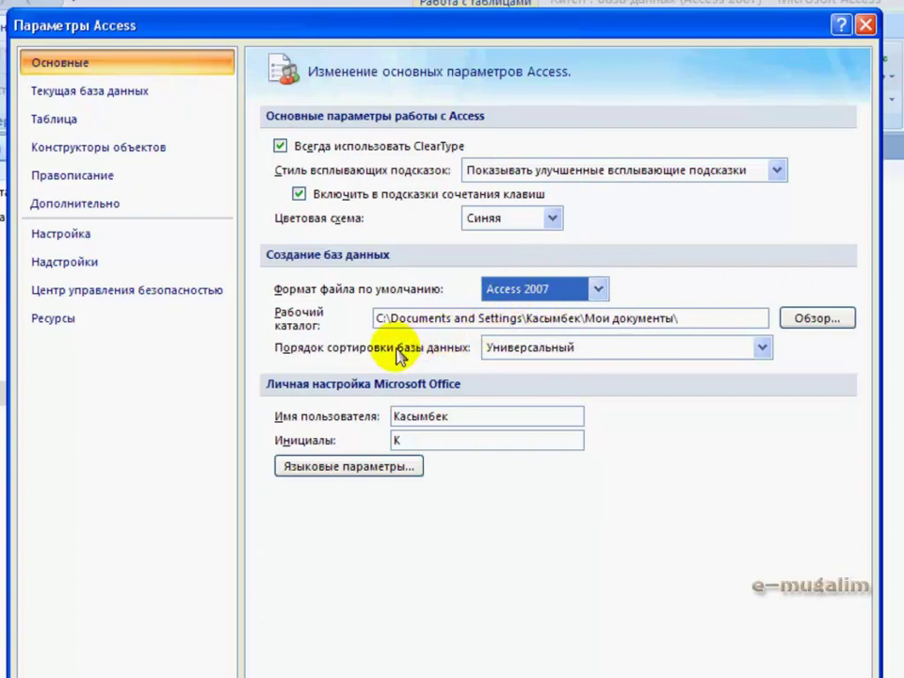
Review the option pages for the current database, datasheet, object designers, proofing and advanced settings.
left_click(76, 104)
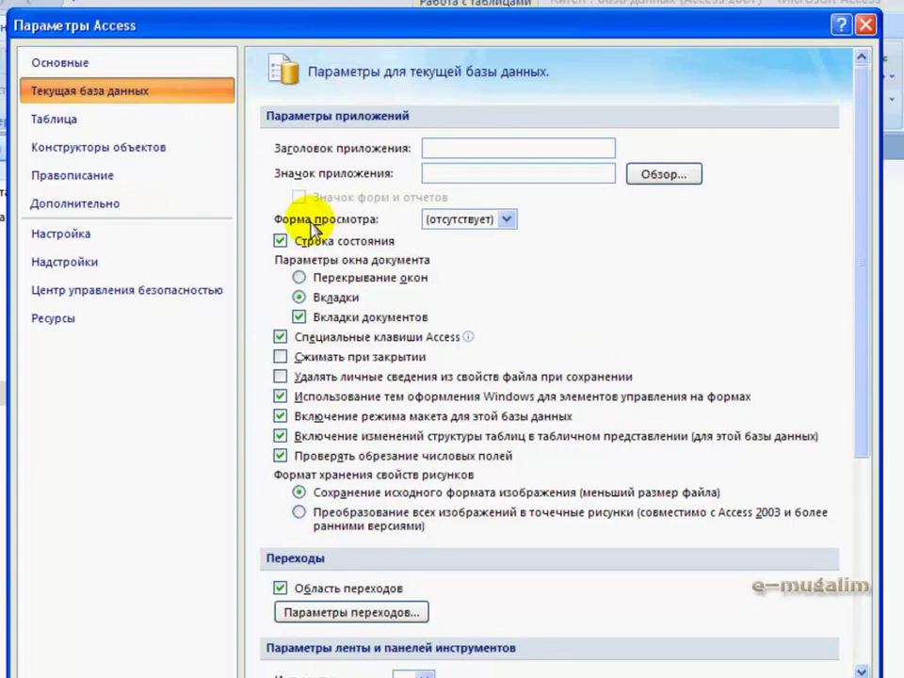
left_click(75, 126)
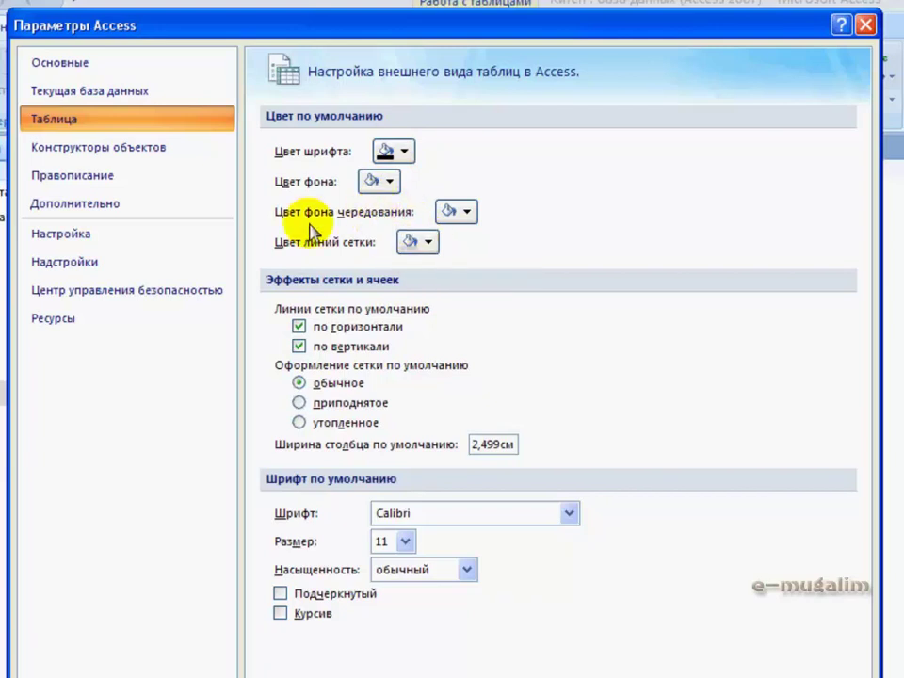
left_click(96, 150)
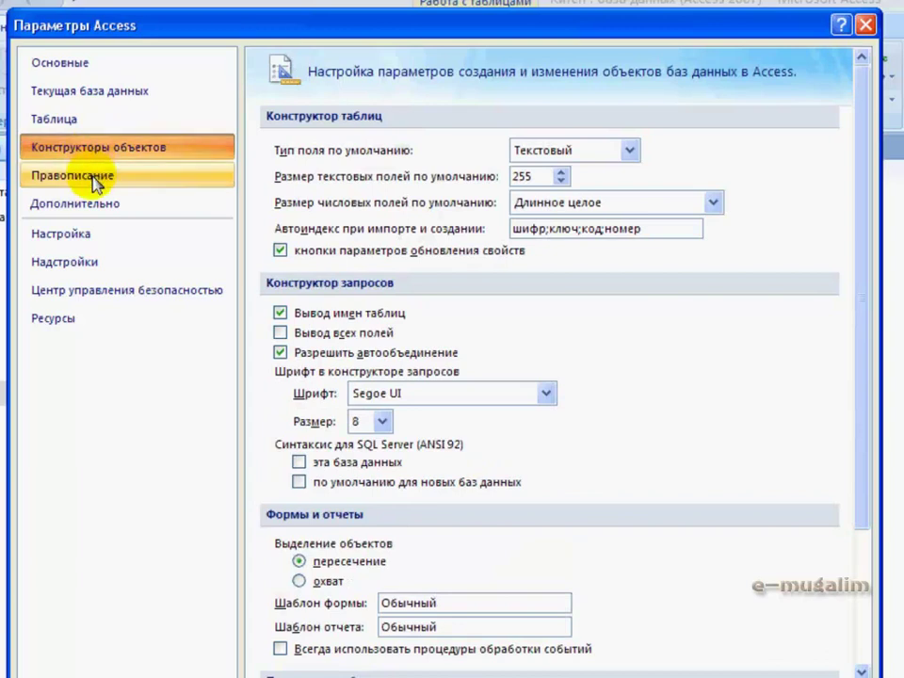
left_click(97, 179)
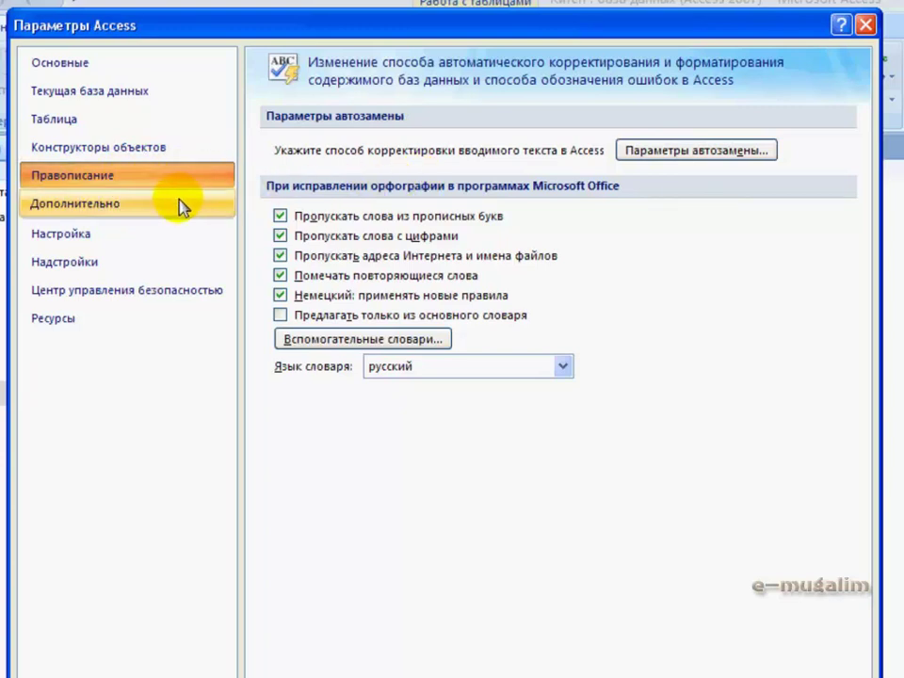
left_click(120, 213)
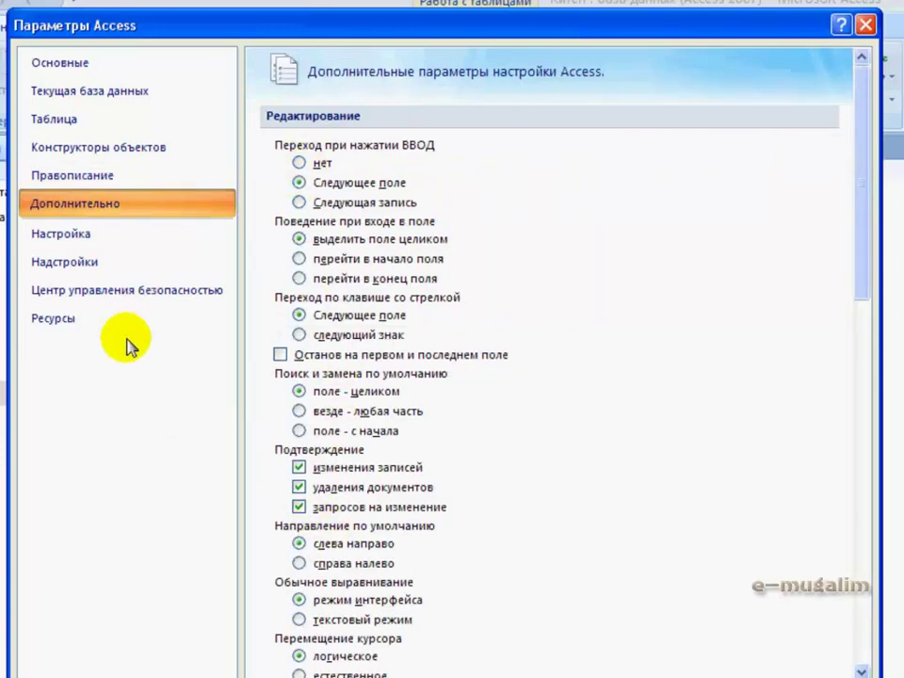
Add the "Импорт базы данных Access" command to the Quick Access Toolbar for all documents and apply the options.
left_click(79, 238)
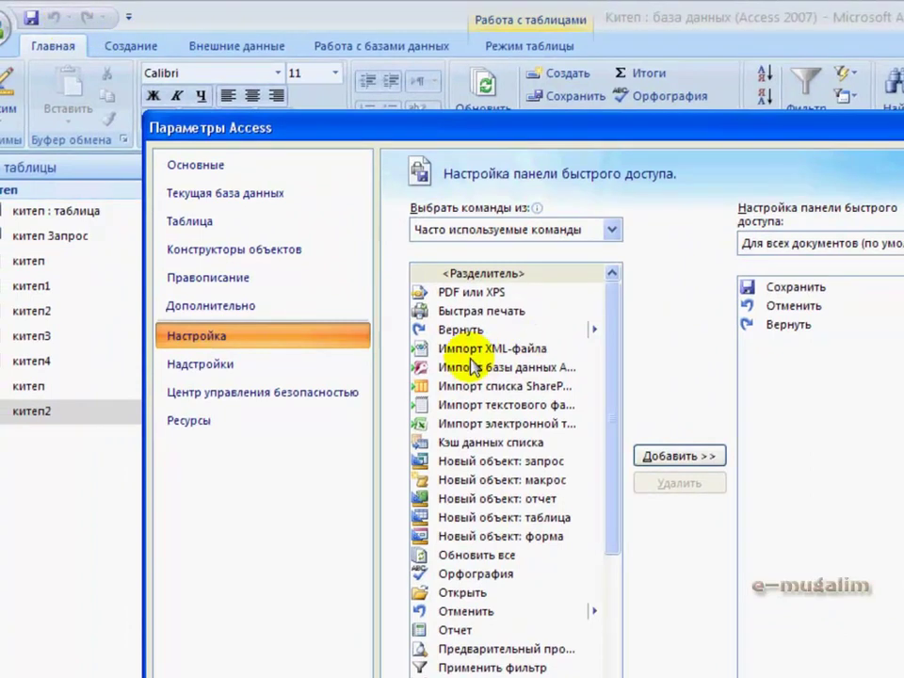
left_click_drag(414, 128, 360, 84)
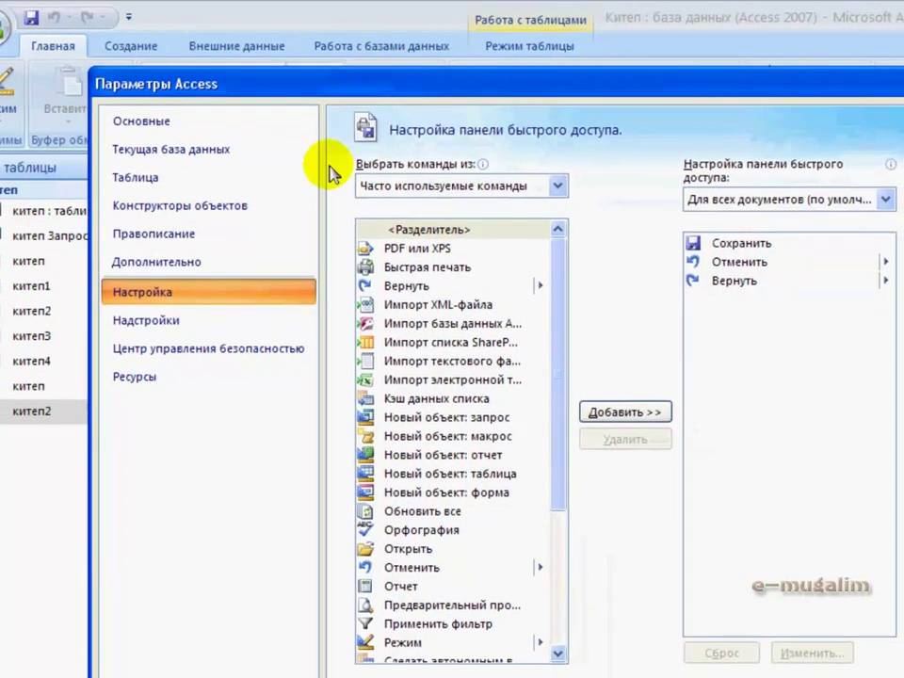
left_click(418, 324)
left_click(596, 412)
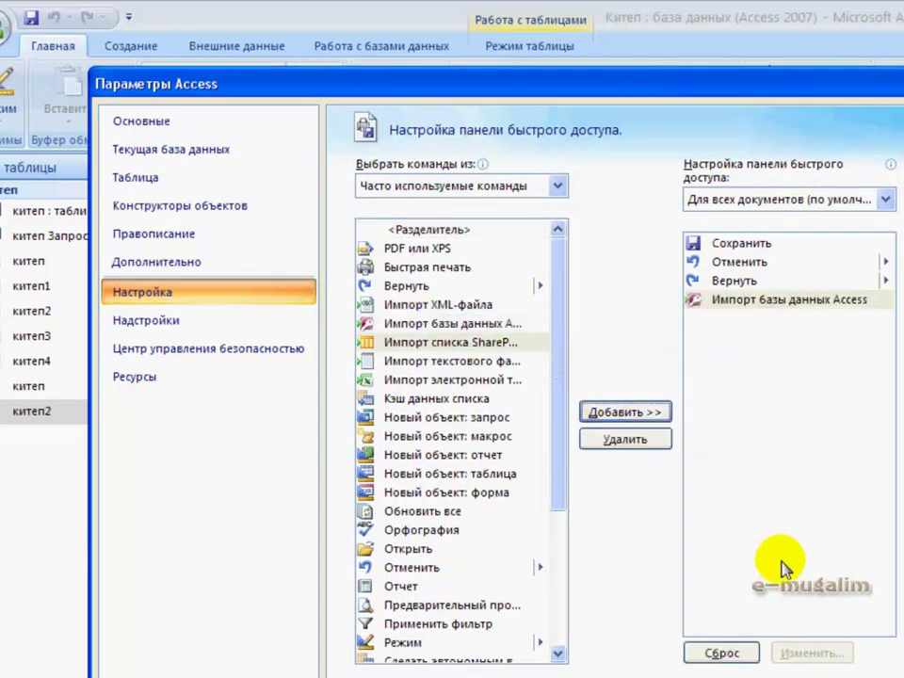
left_click(765, 674)
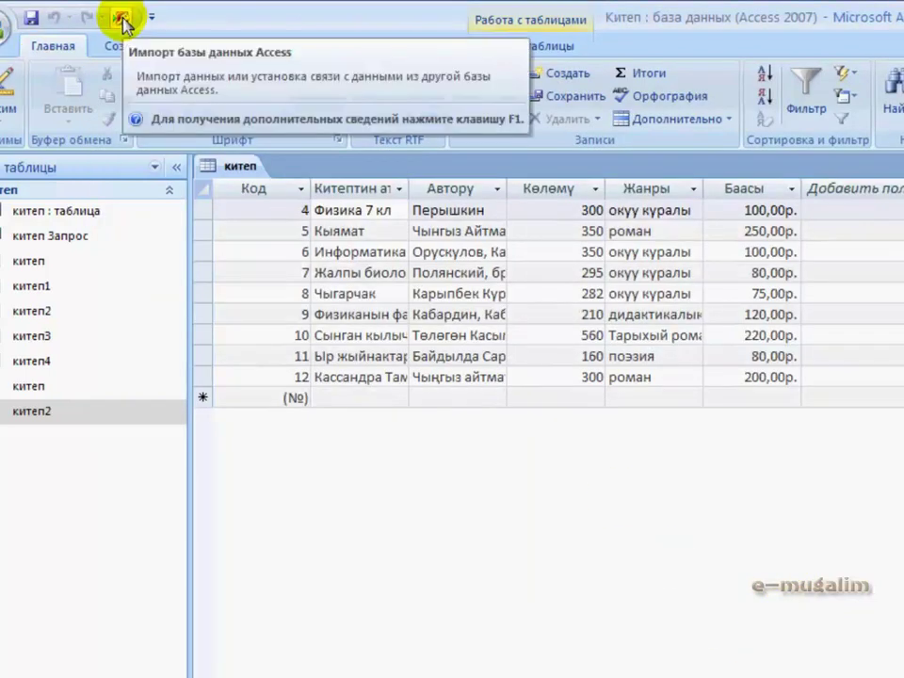
Reopen the Access options, review the add-ins, Trust Center and resources pages, and close the options without changes.
left_click(10, 21)
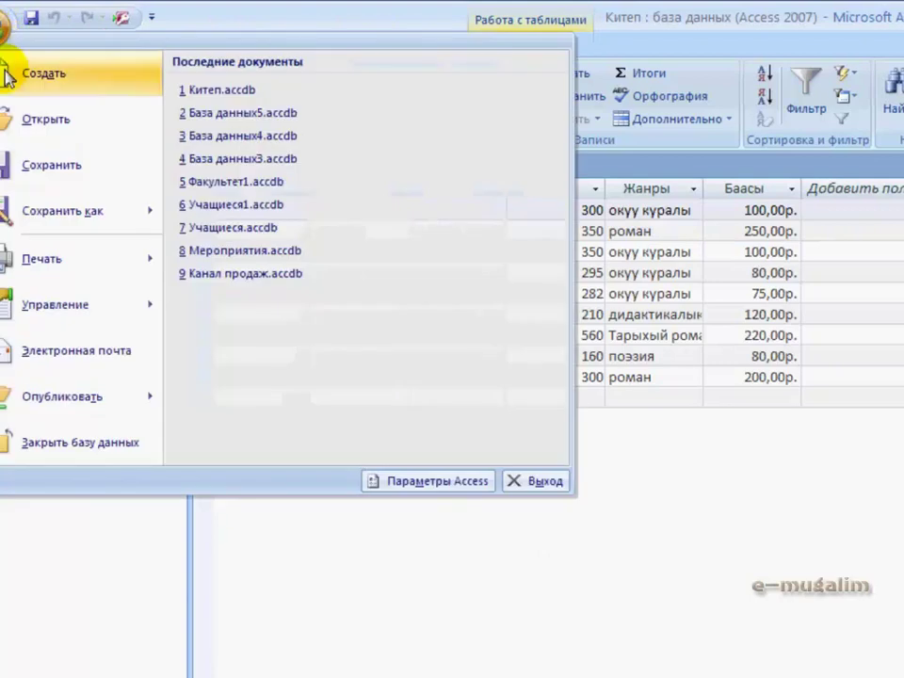
left_click(422, 483)
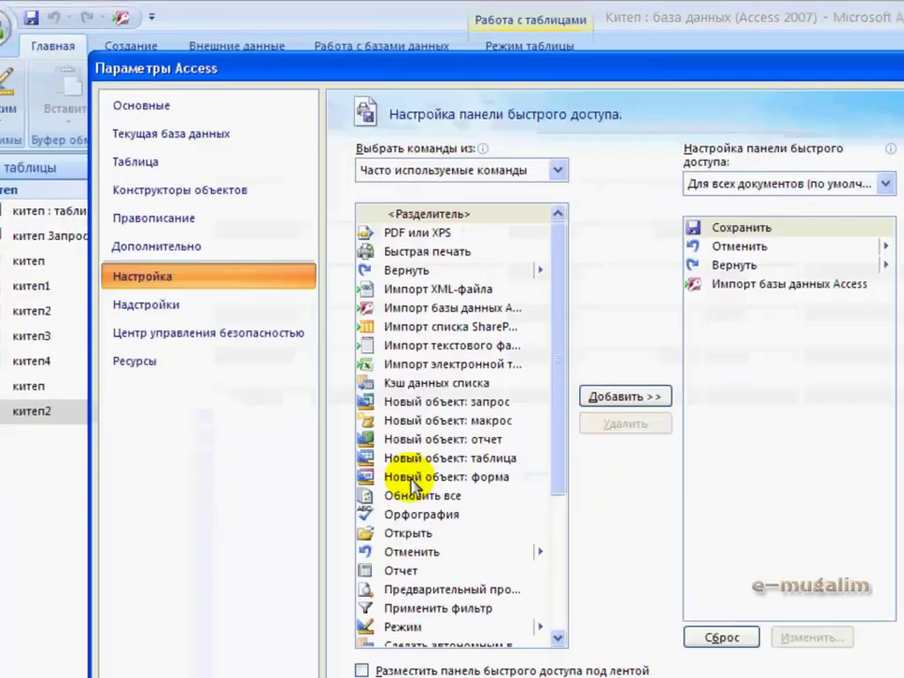
left_click(159, 311)
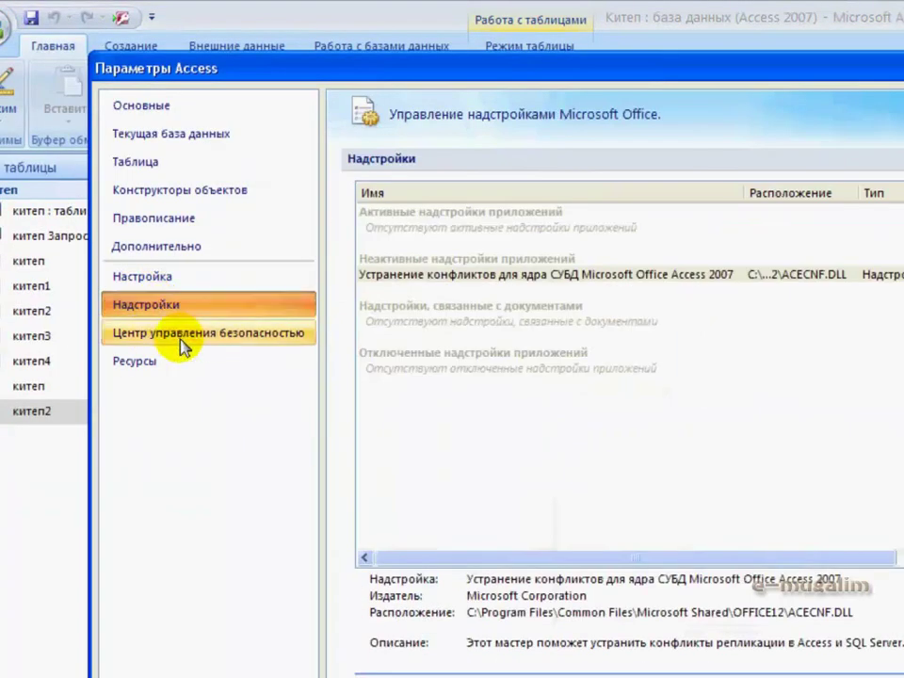
left_click(180, 339)
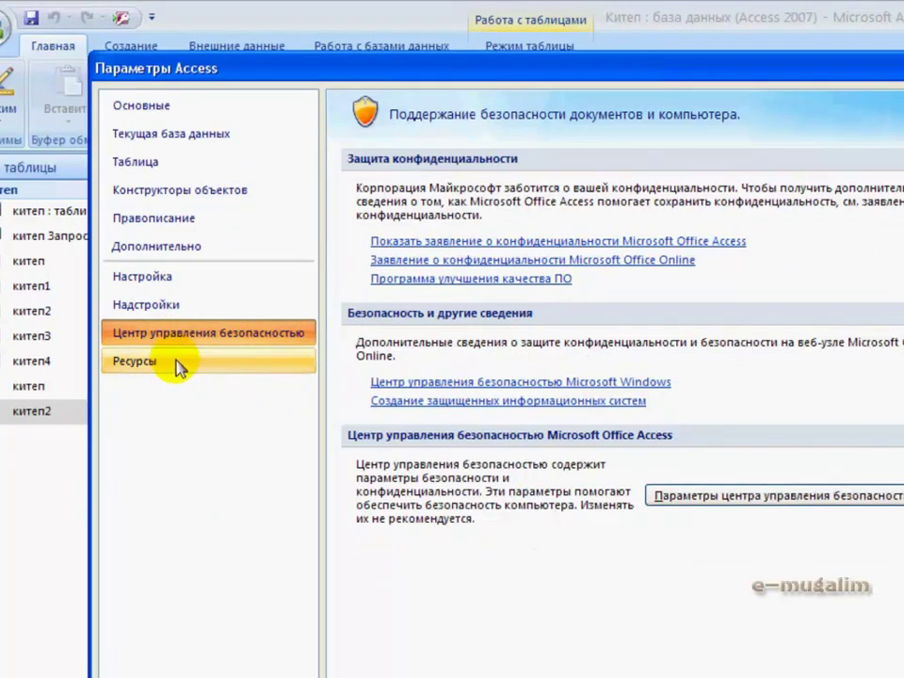
left_click(134, 371)
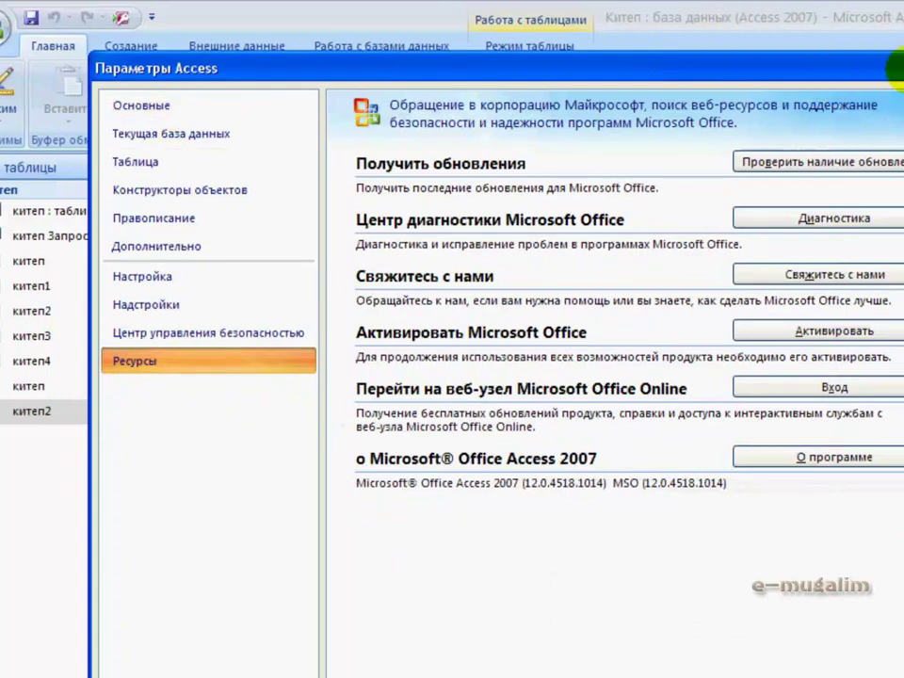
key("Escape")
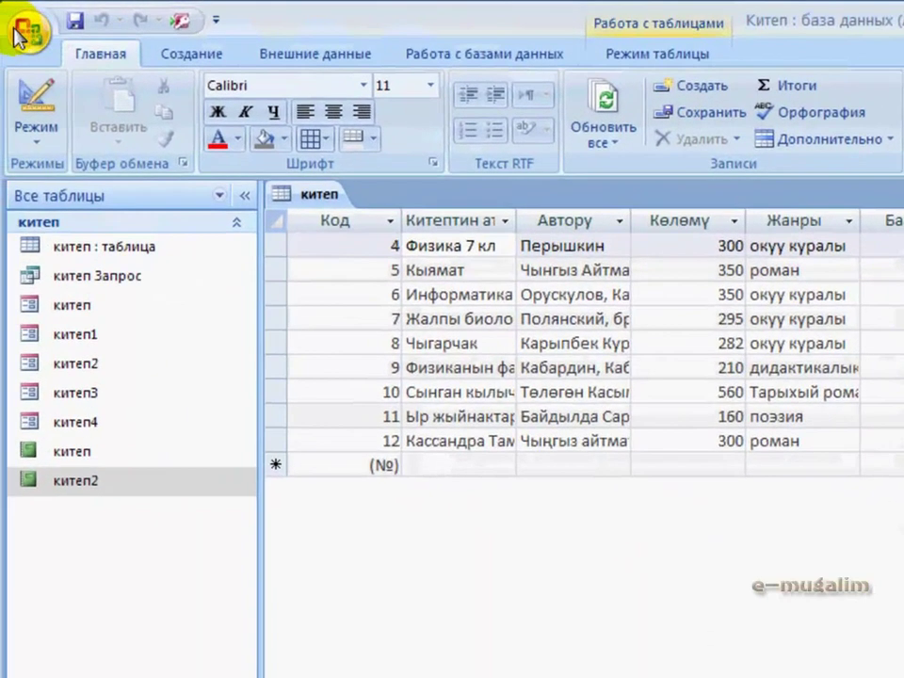
Save the open китеп table as a new table object named Копия "китеп".
left_click(3, 28)
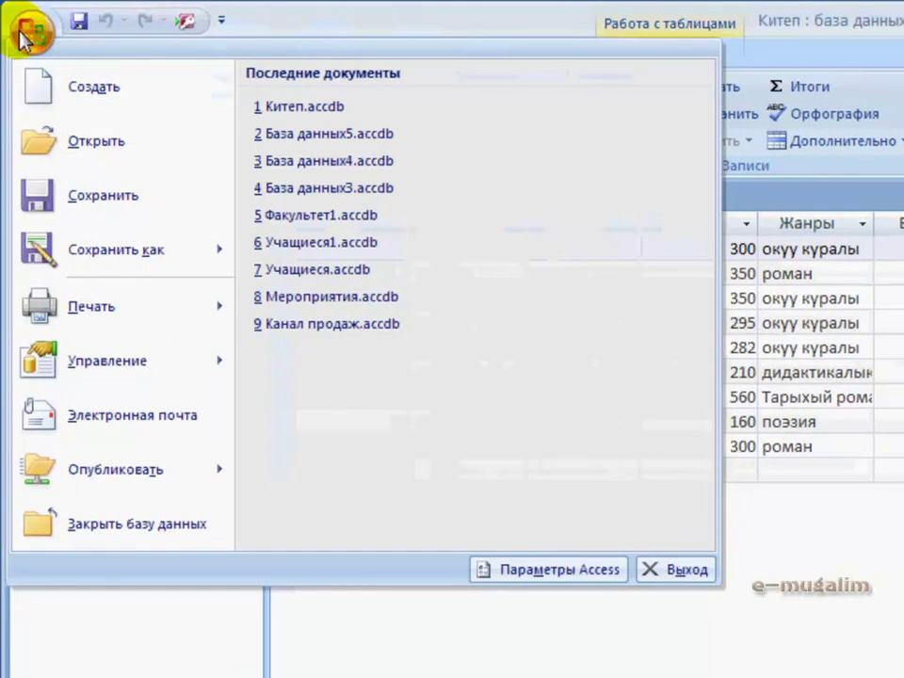
mouse_move(113, 276)
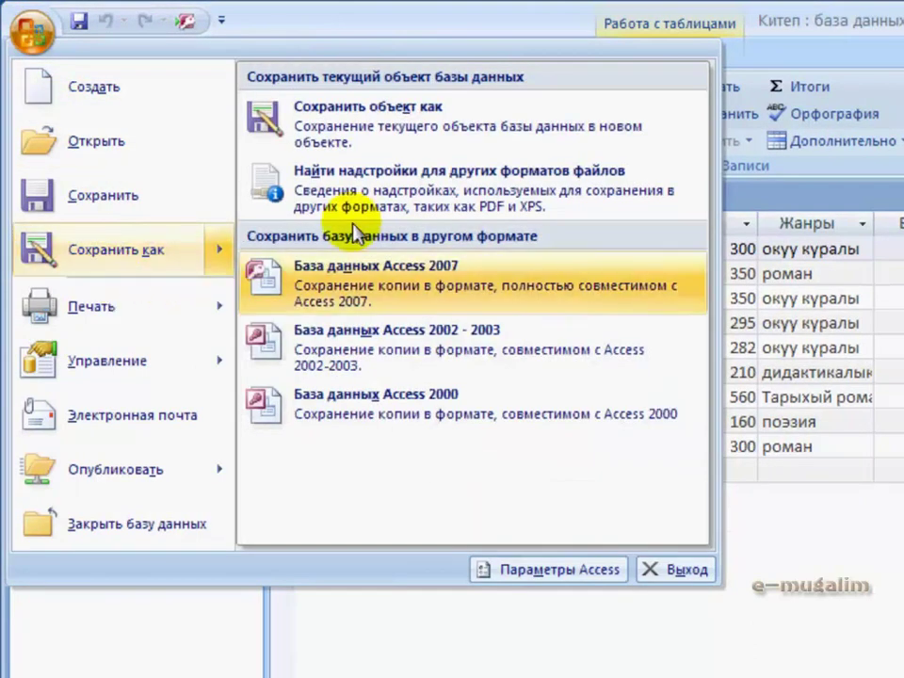
left_click(264, 122)
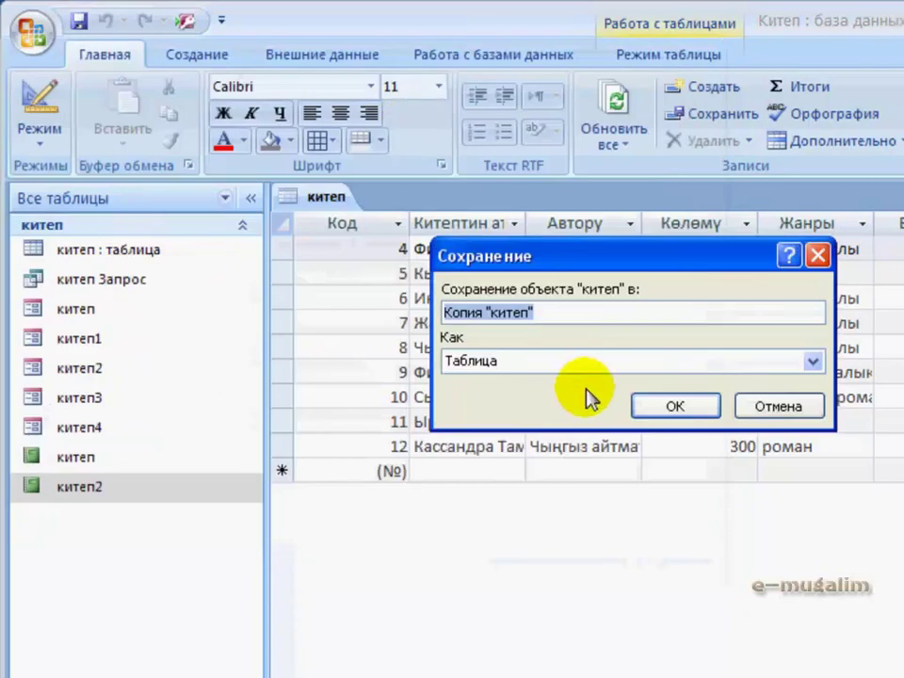
left_click(820, 362)
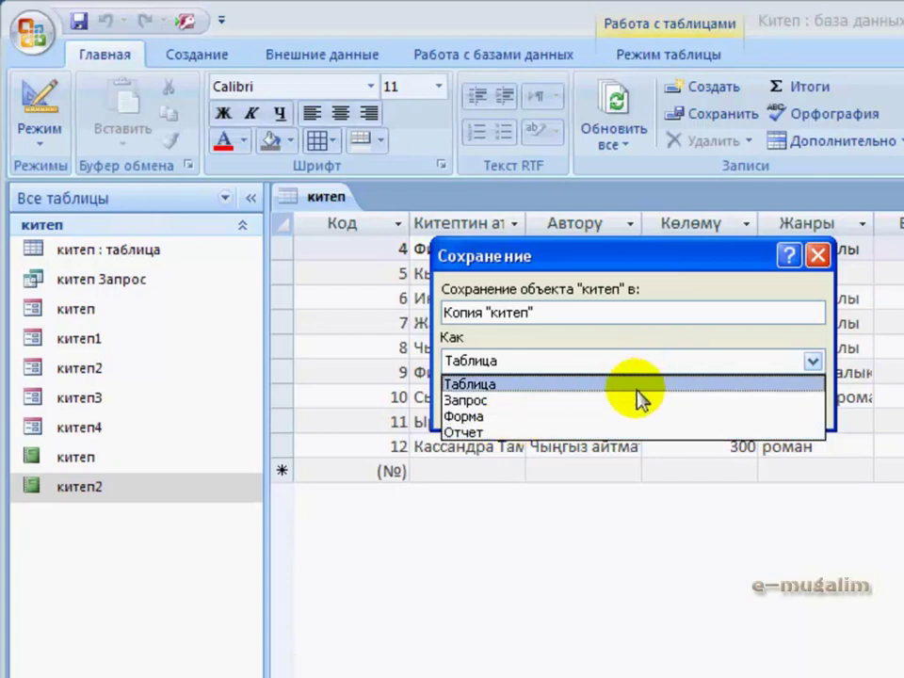
left_click(631, 383)
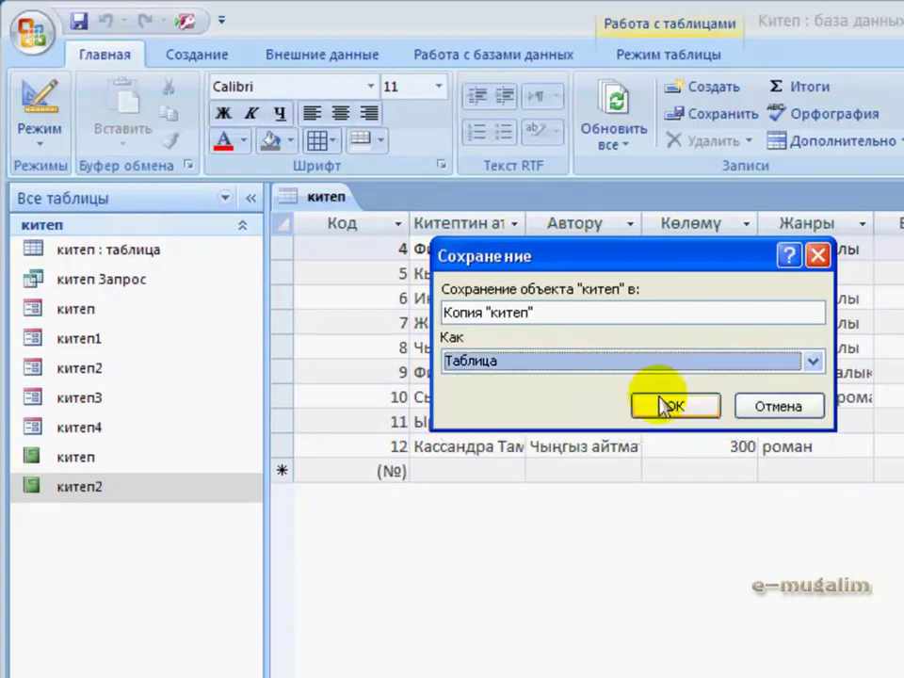
left_click(644, 403)
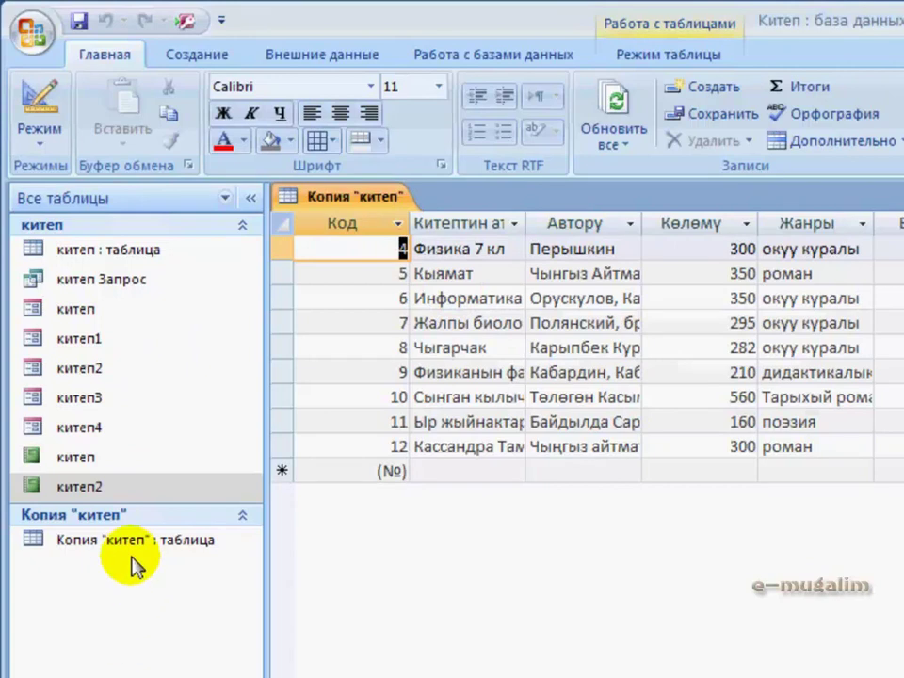
Select the table Копия "китеп" in the object list and examine its enlarged page in print preview.
left_click(77, 544)
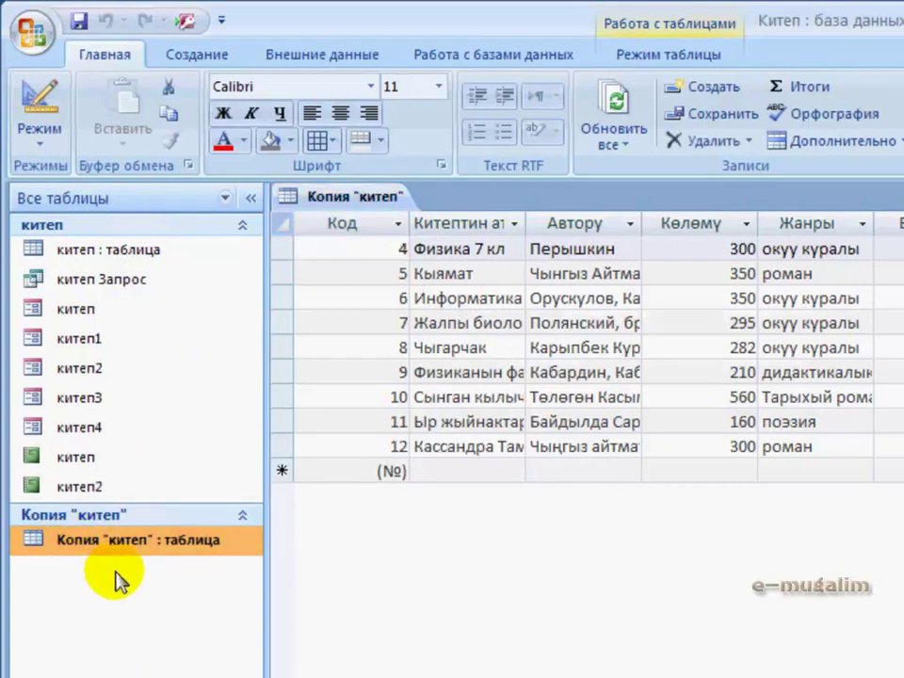
left_click(75, 250)
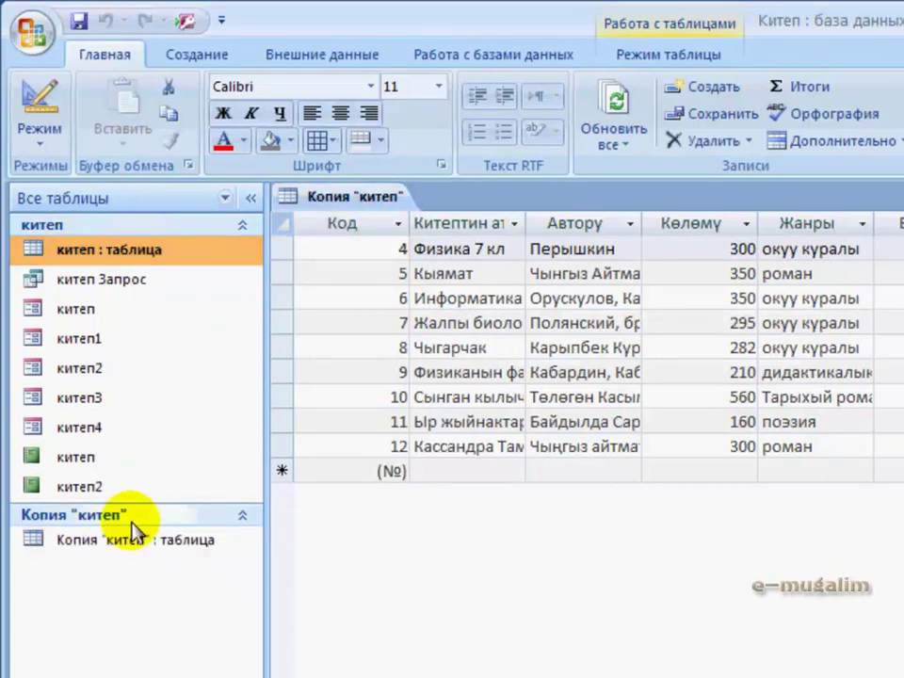
left_click(116, 546)
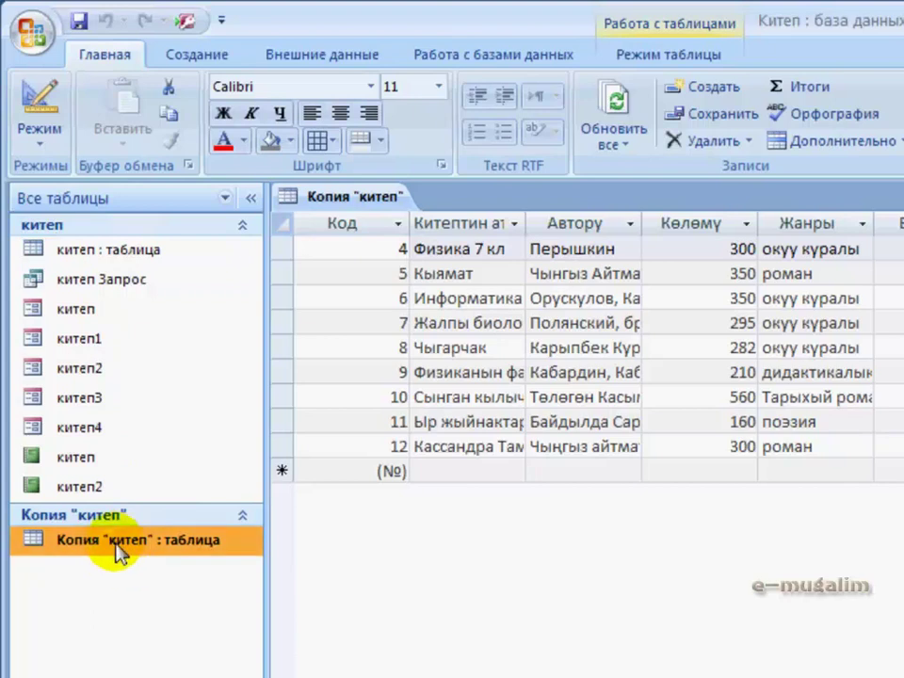
left_click(31, 35)
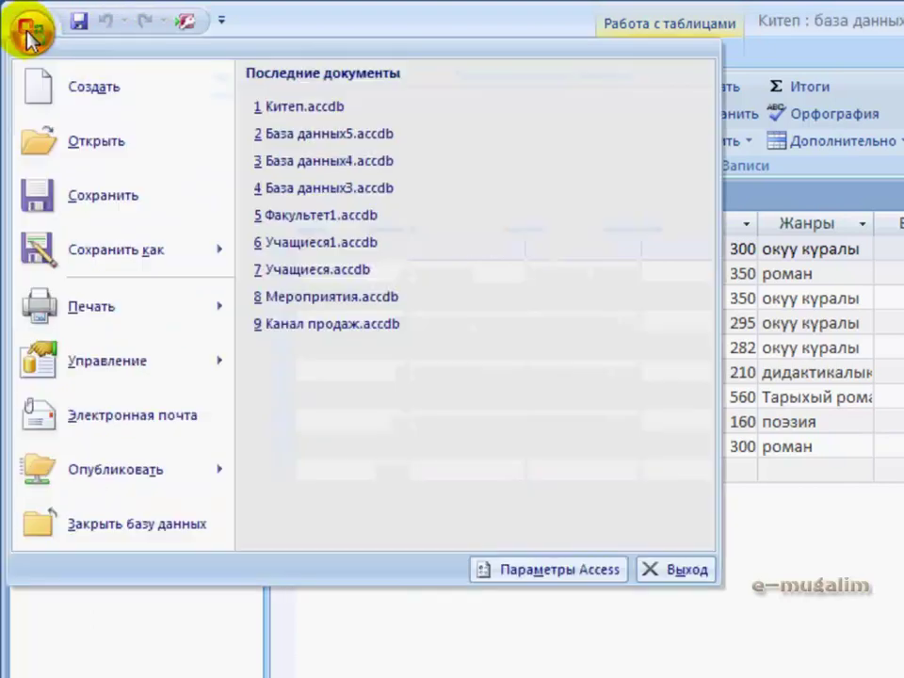
mouse_move(113, 303)
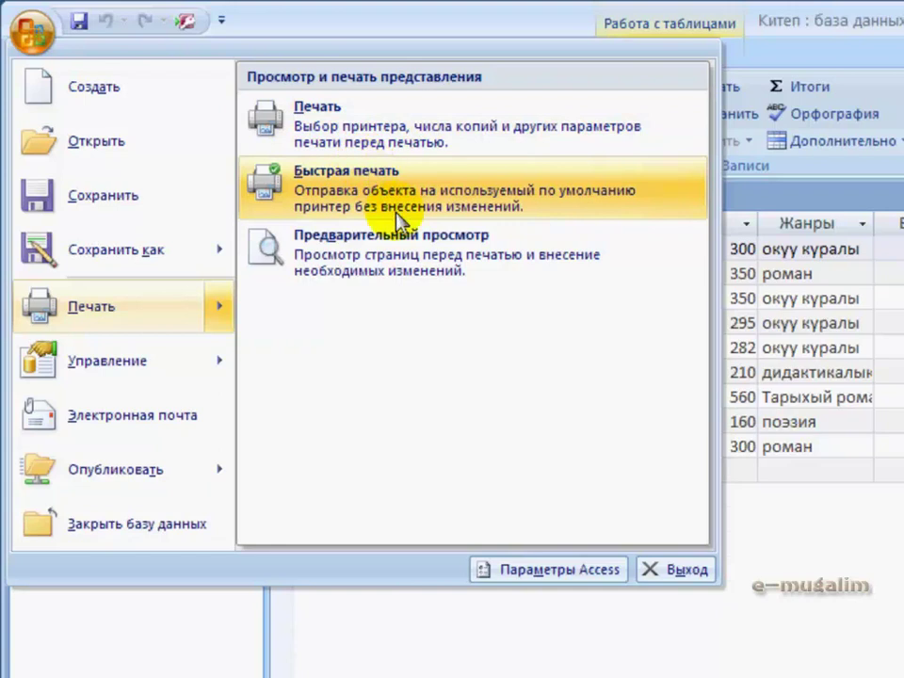
left_click(393, 254)
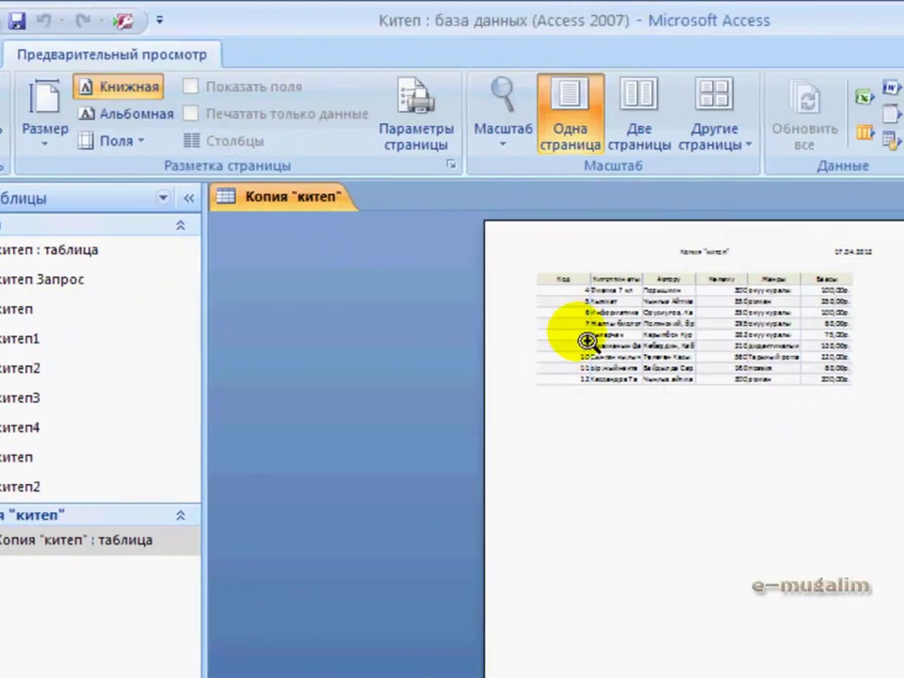
left_click(572, 351)
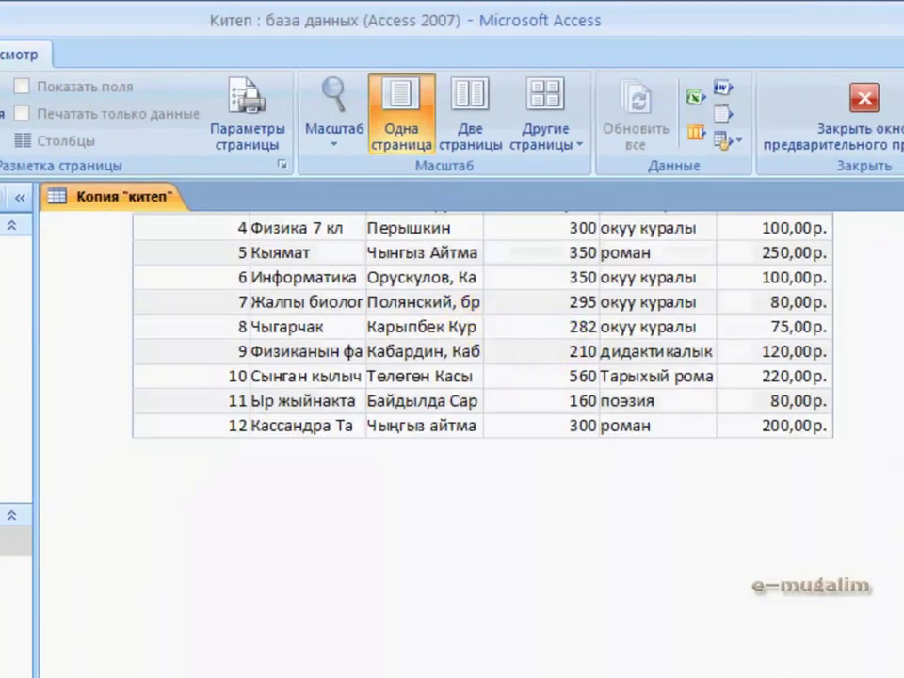
scroll(471, 423, "up", 3)
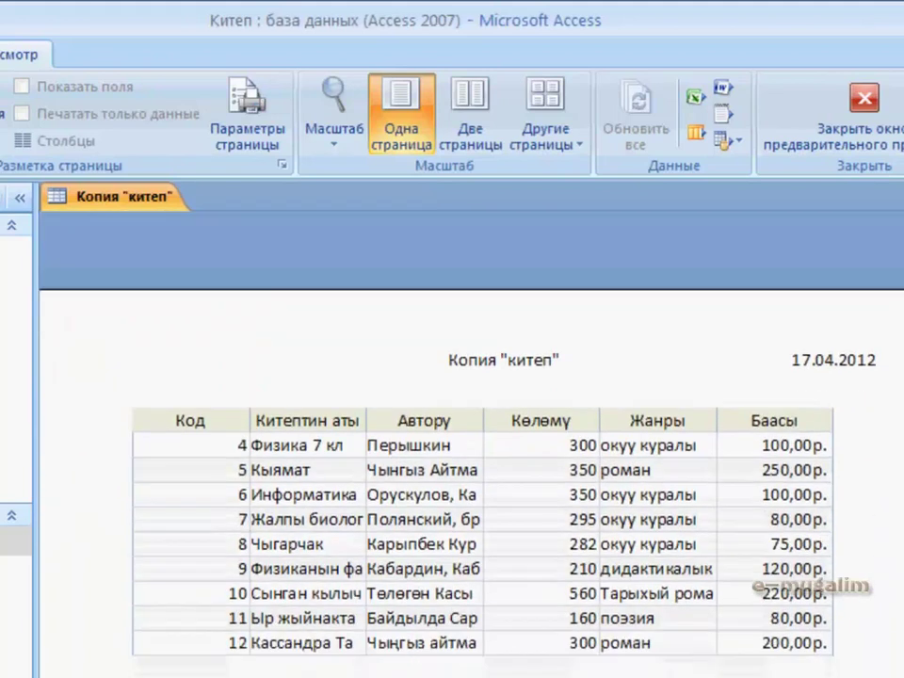
scroll(412, 480, "down", 1)
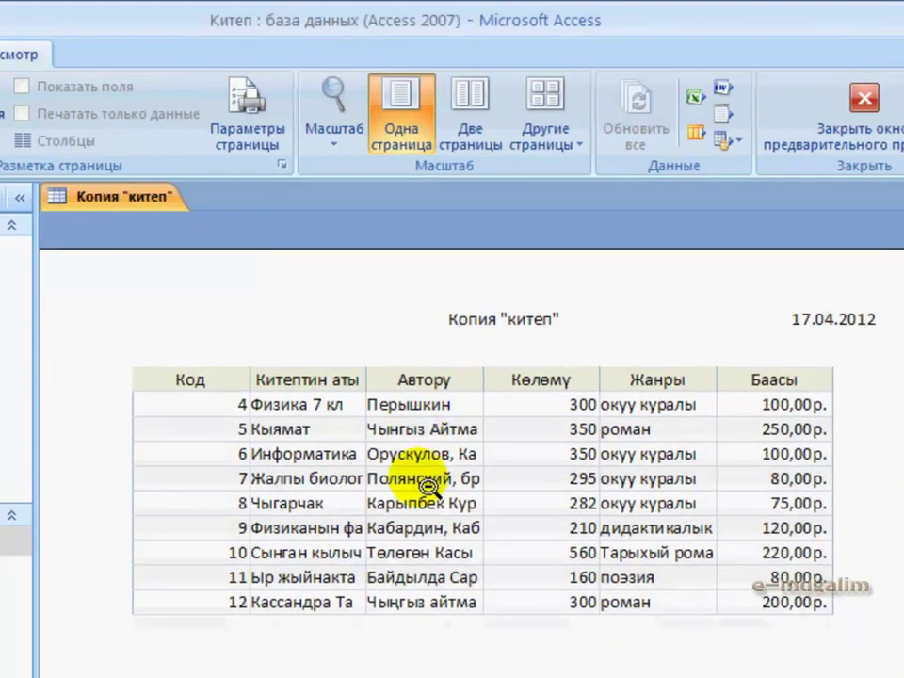
Look over the rest of the previewed page of Копия "китеп" and close the print preview.
scroll(471, 424, "down", 2)
scroll(471, 423, "up", 2)
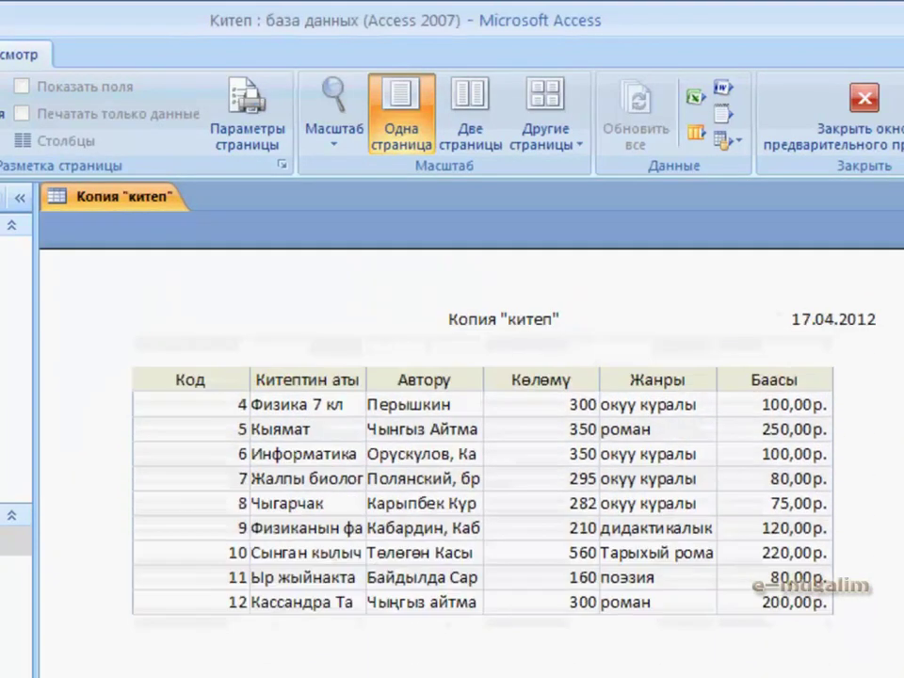
left_click(864, 105)
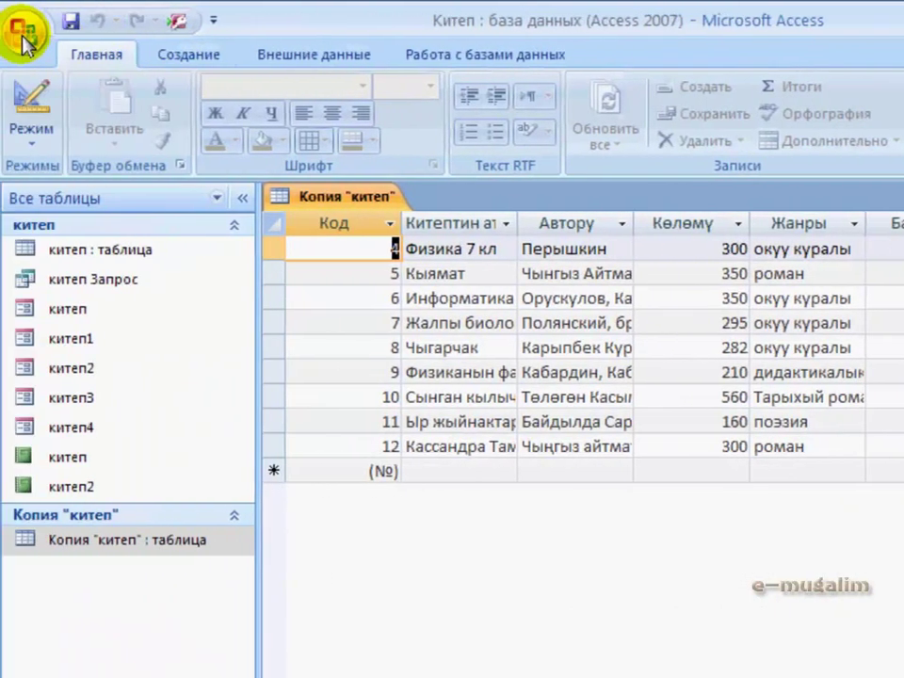
Open the properties of the Китеп database, review the document, statistics, contents, custom and general pages, and close them.
left_click(24, 38)
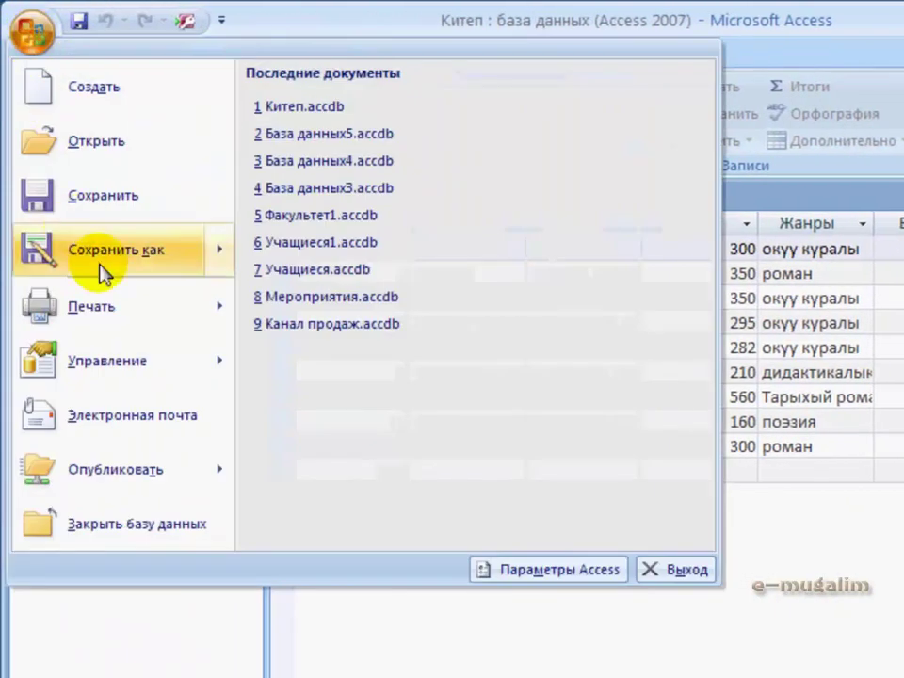
mouse_move(132, 314)
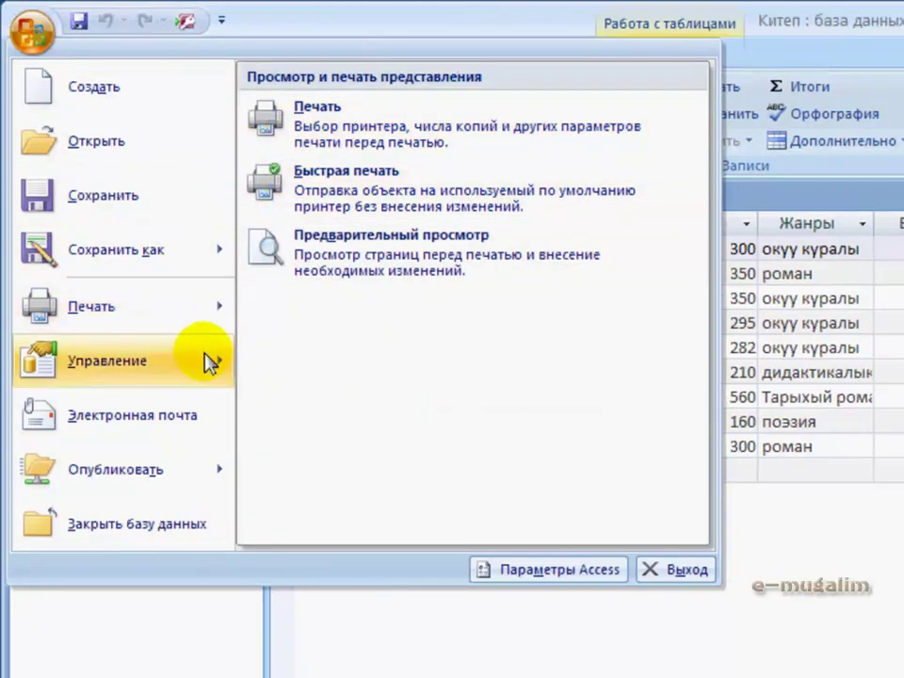
mouse_move(209, 370)
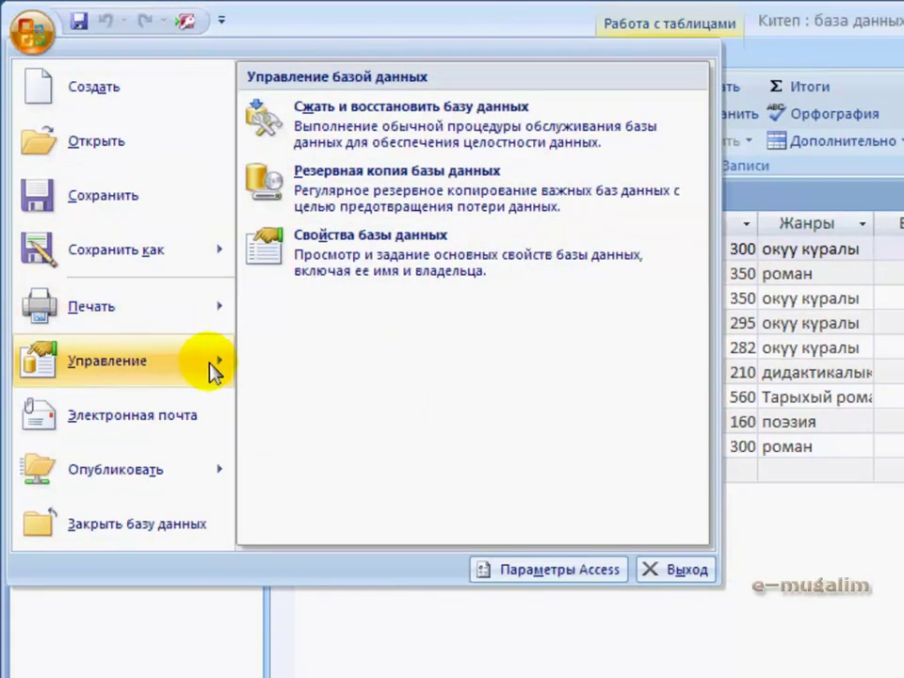
left_click(291, 270)
left_click(499, 241)
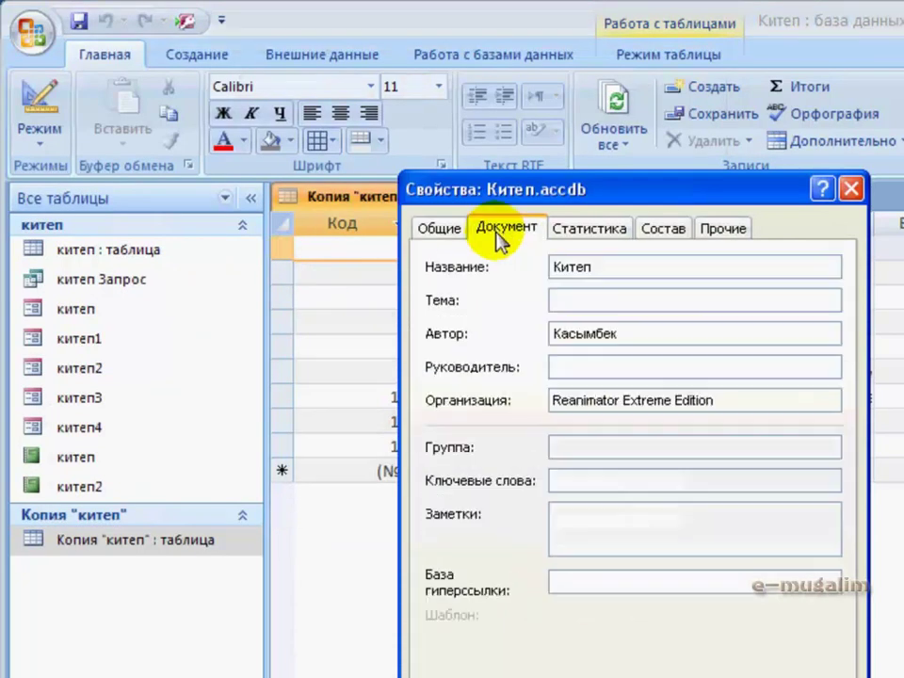
left_click(579, 237)
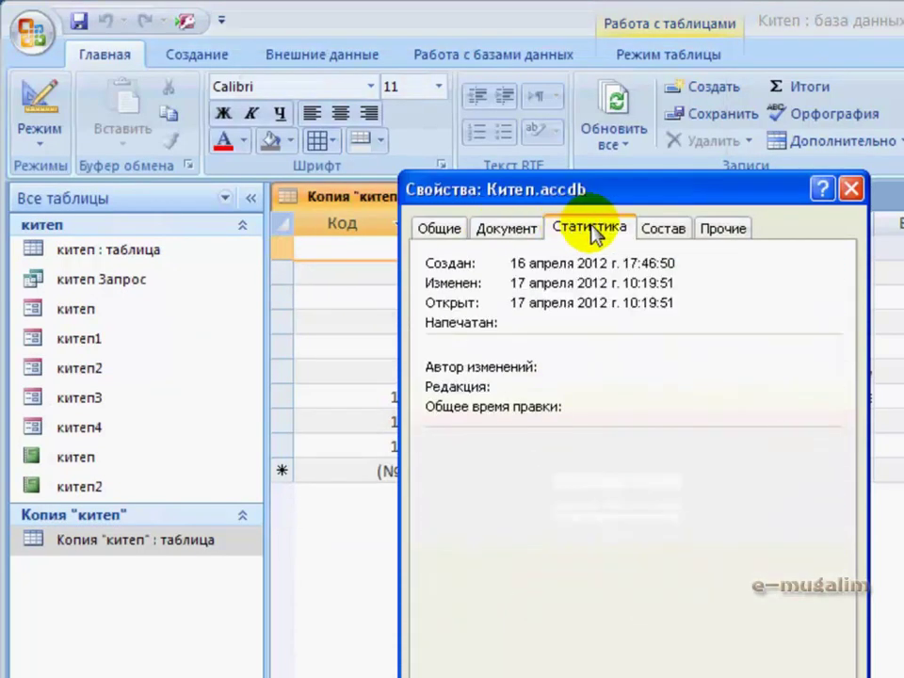
left_click(664, 230)
left_click(725, 229)
left_click(598, 230)
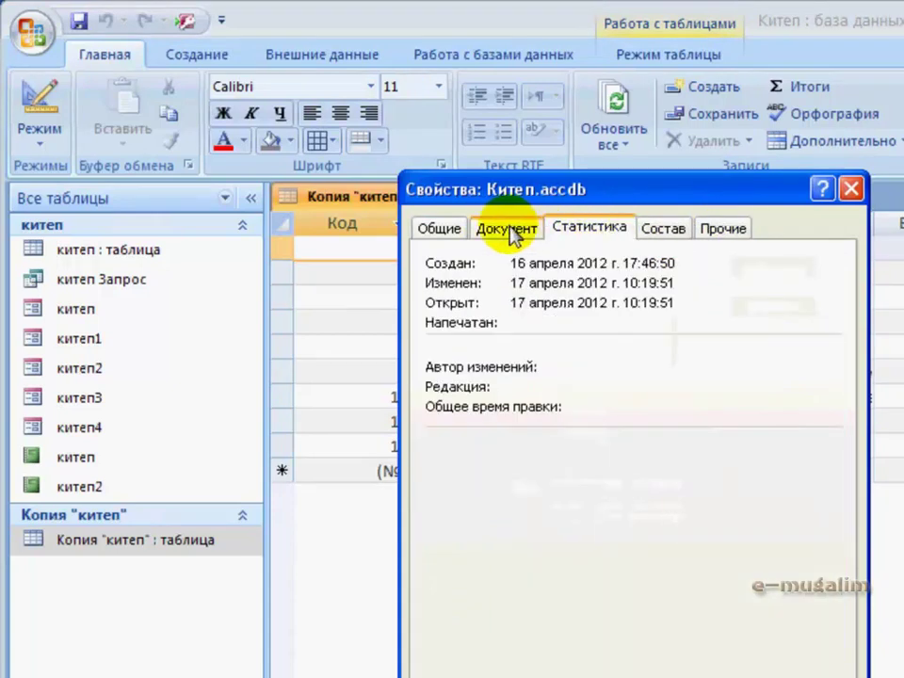
left_click(508, 230)
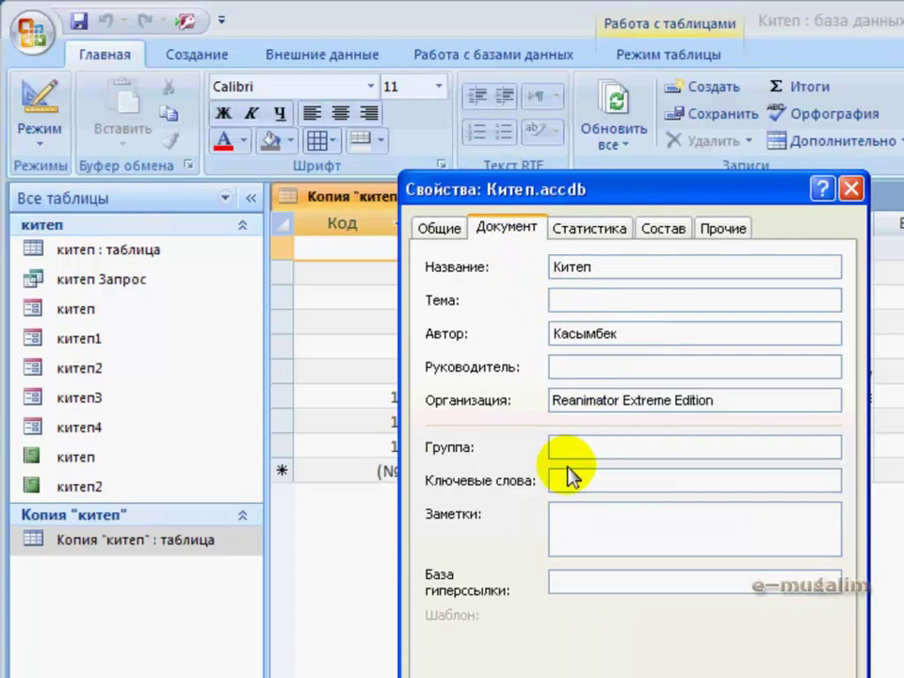
left_click(445, 231)
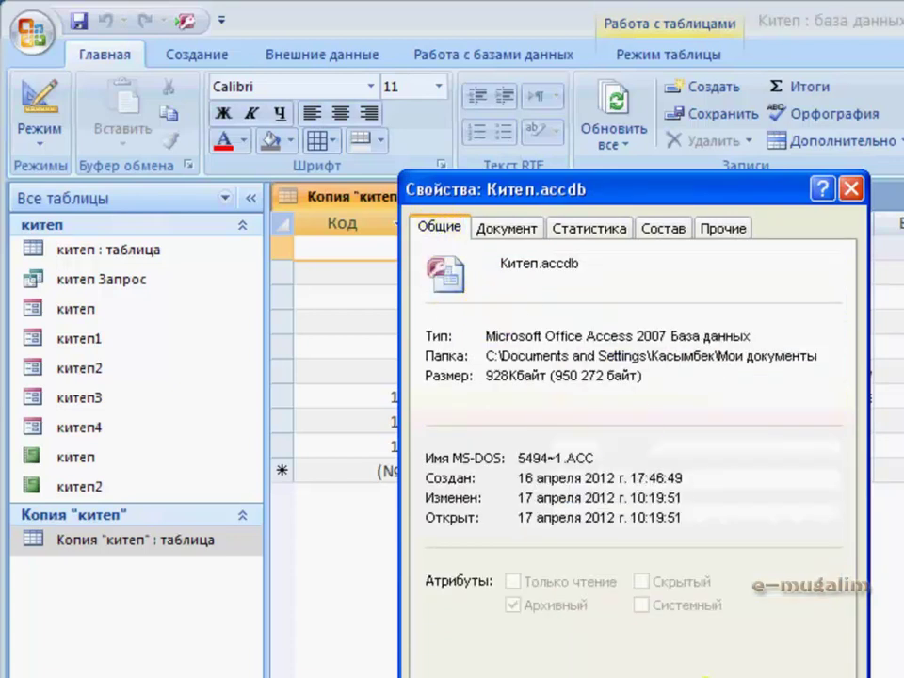
key("Return")
Review the options for publishing the database for shared access without choosing one.
left_click(28, 38)
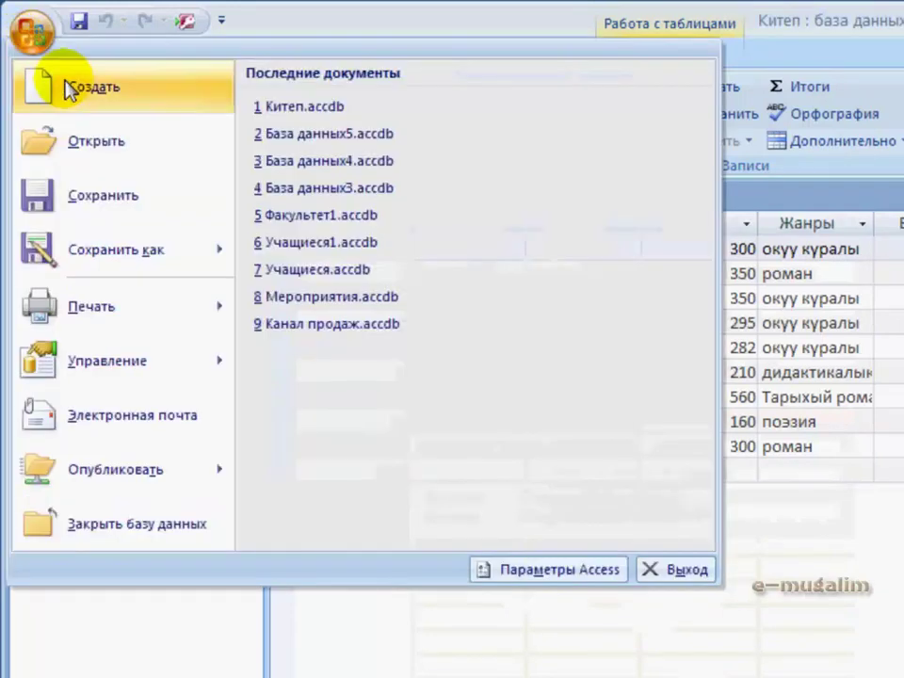
mouse_move(199, 485)
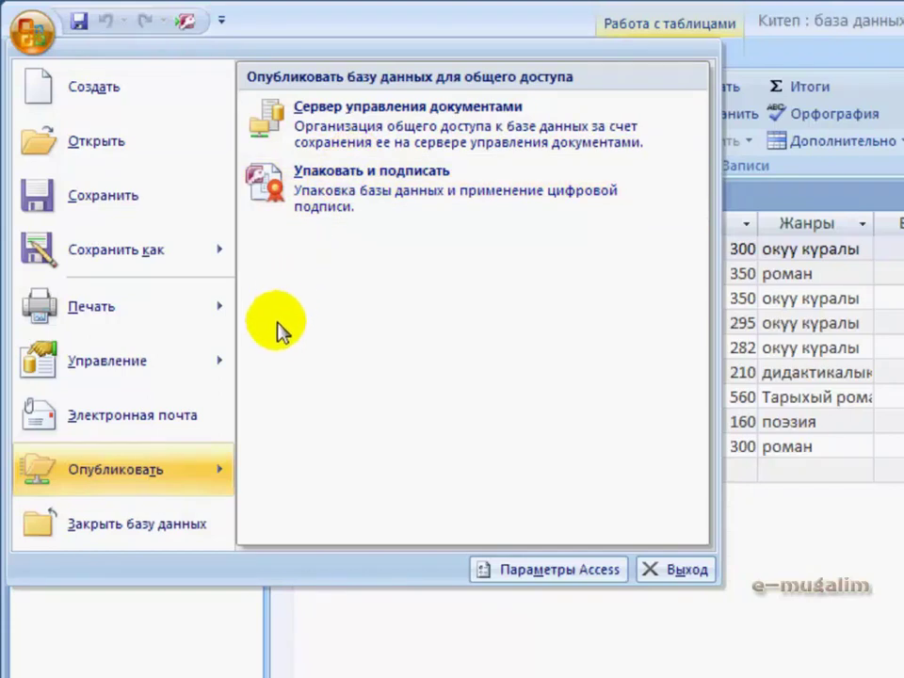
key("Escape")
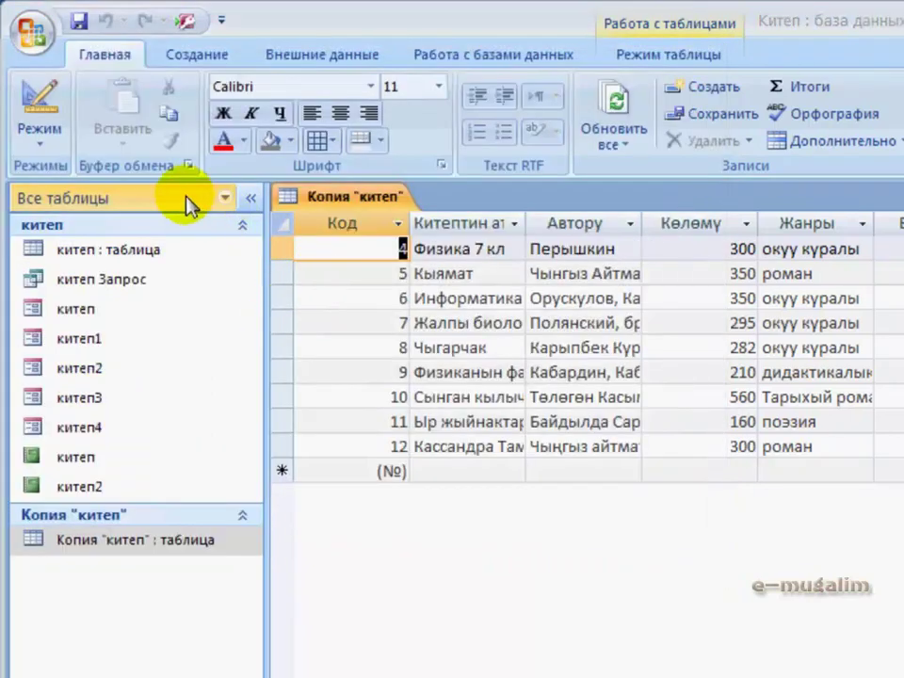